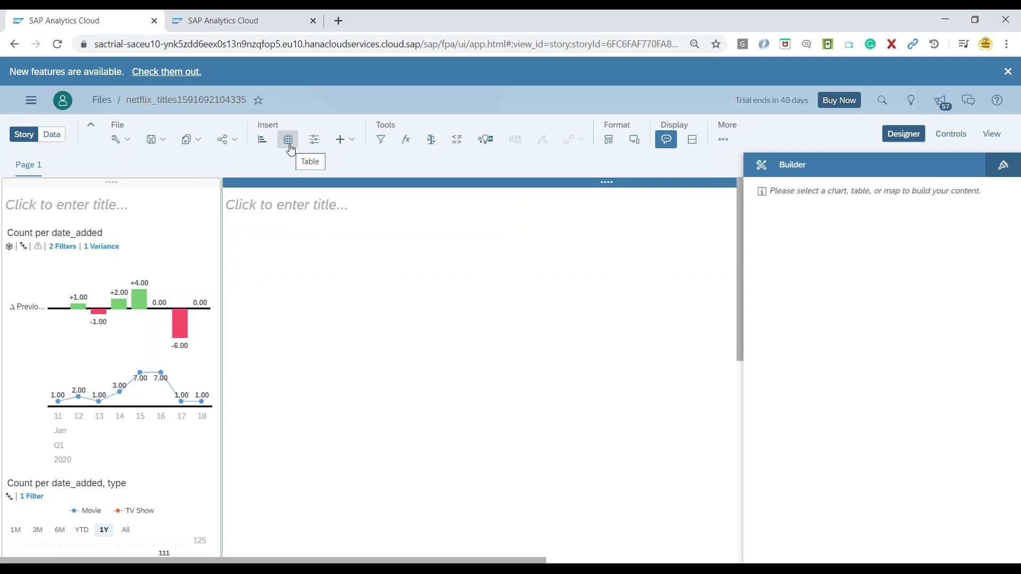
Insert a table into the story, then view the netflix_model model in the other tab
click(290, 148)
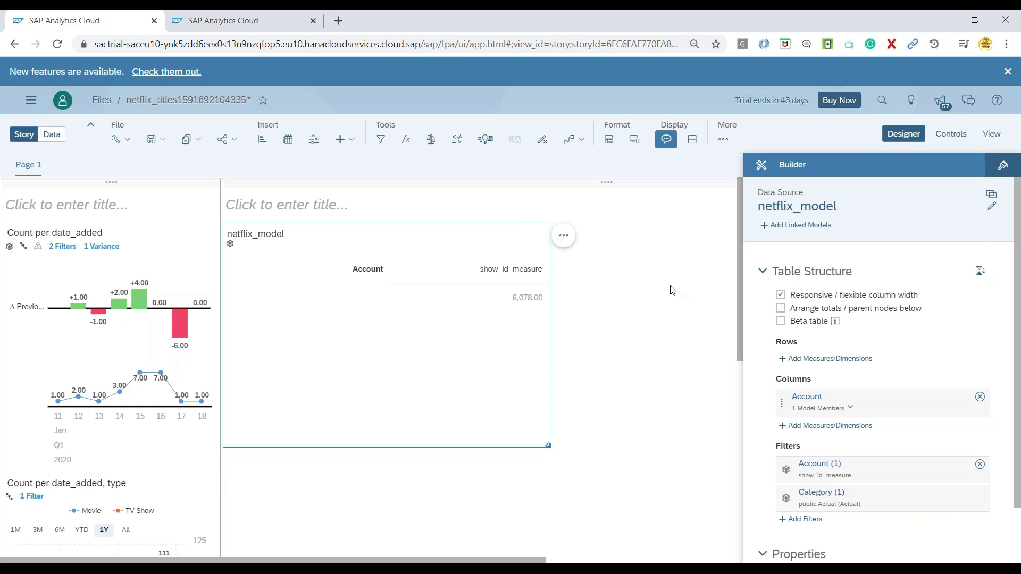
click(228, 22)
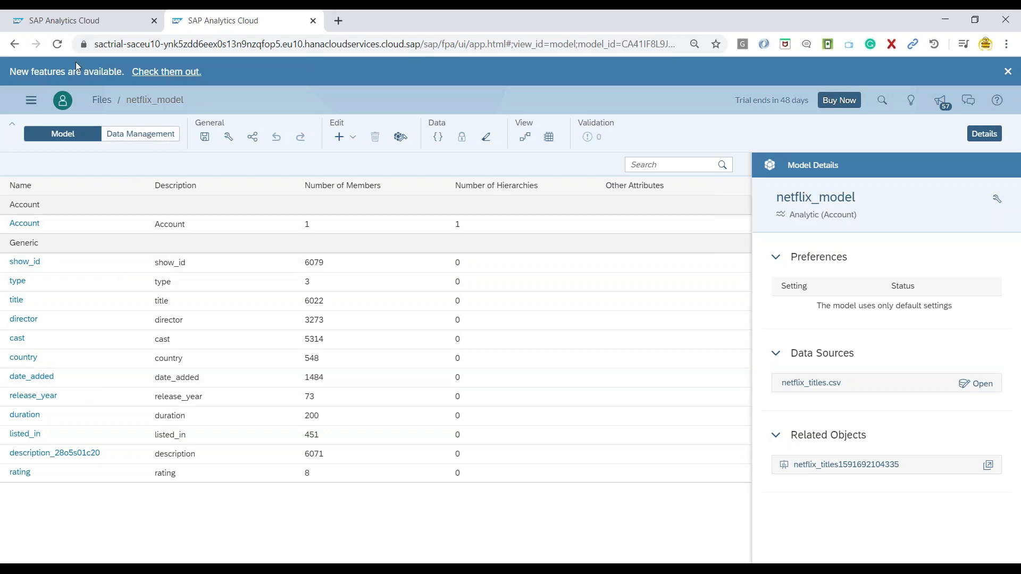
Enlarge the story table and re-set its data source to netflix_model
click(82, 30)
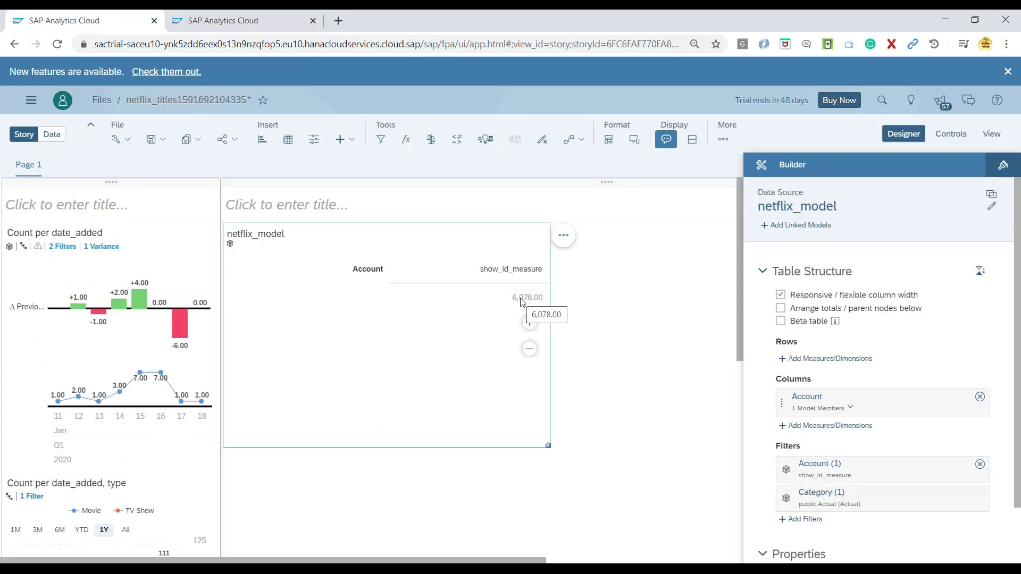
drag(549, 445, 714, 503)
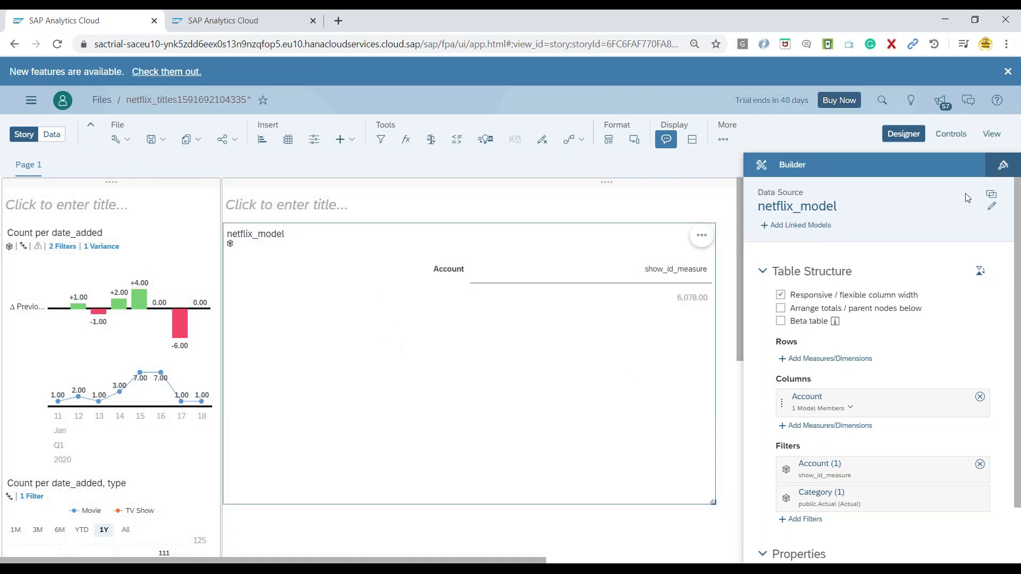
click(992, 206)
click(692, 339)
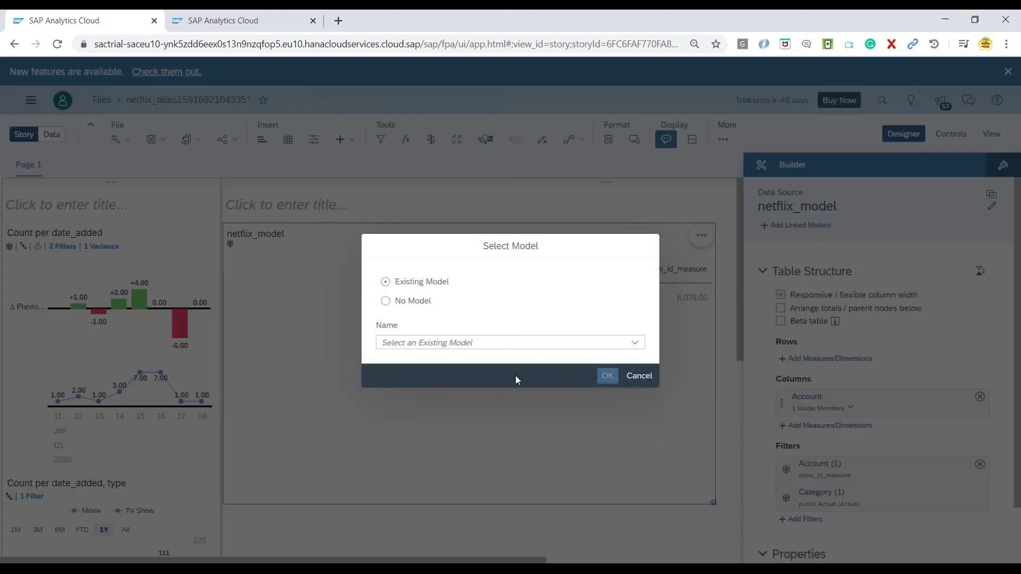
click(452, 343)
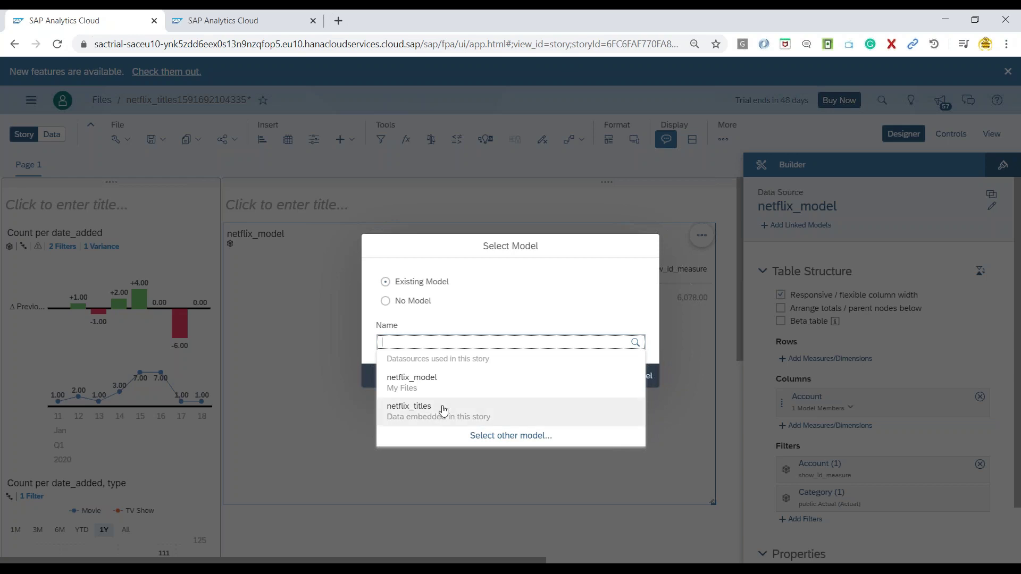
click(444, 381)
click(606, 376)
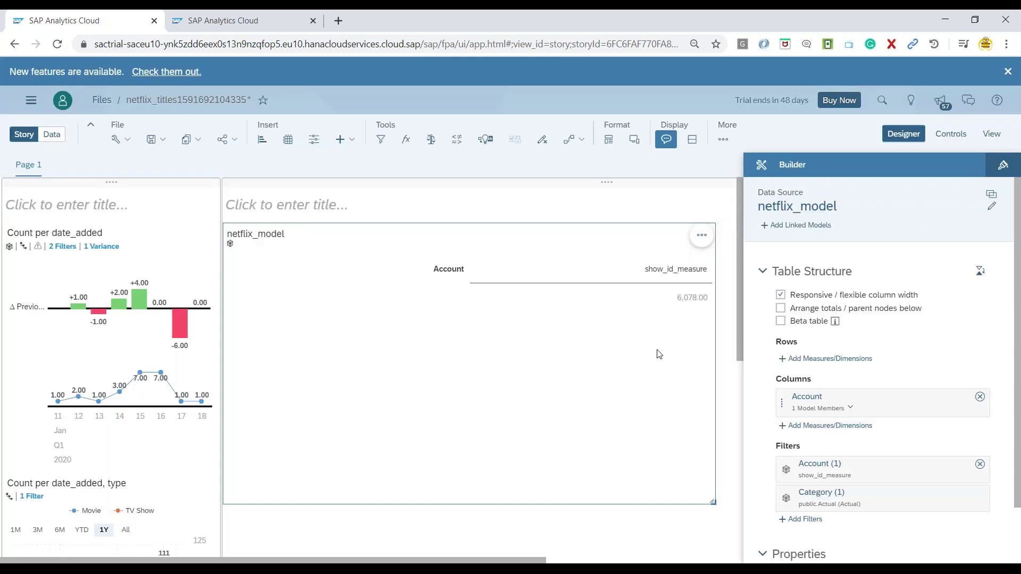
Add title, type and description as the table's row dimensions
click(823, 360)
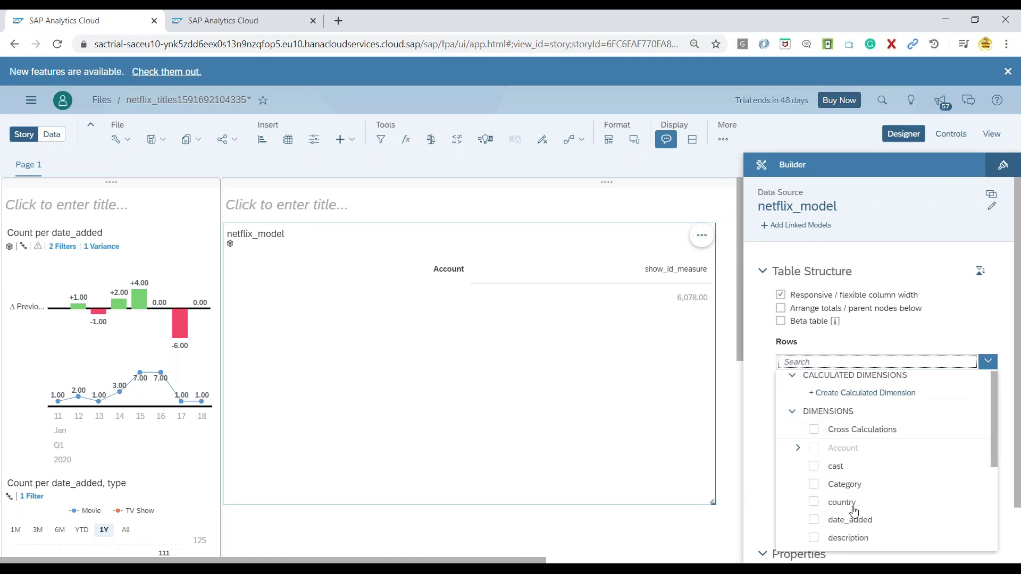
scroll(814, 500, down, 5)
click(812, 507)
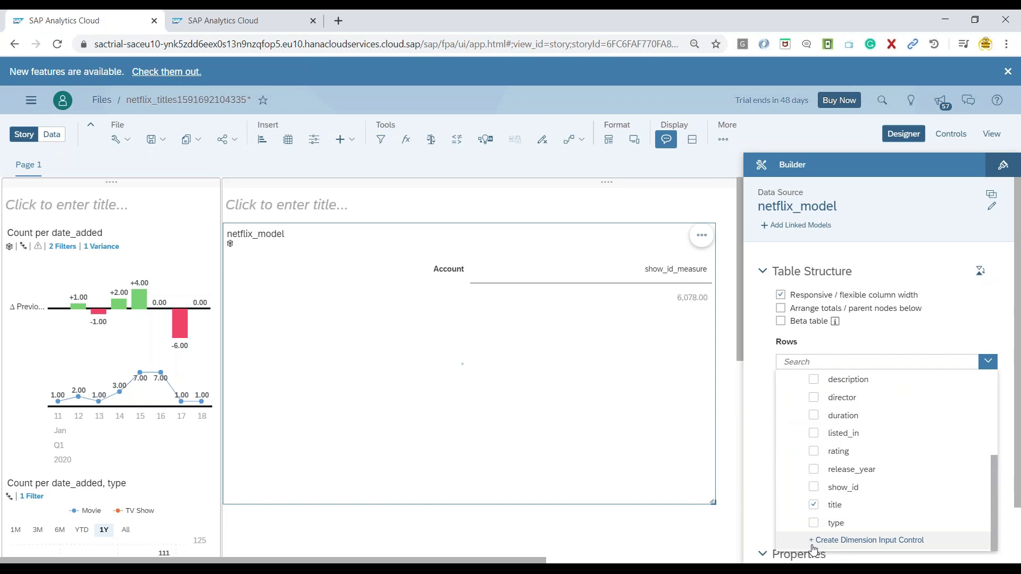
click(814, 523)
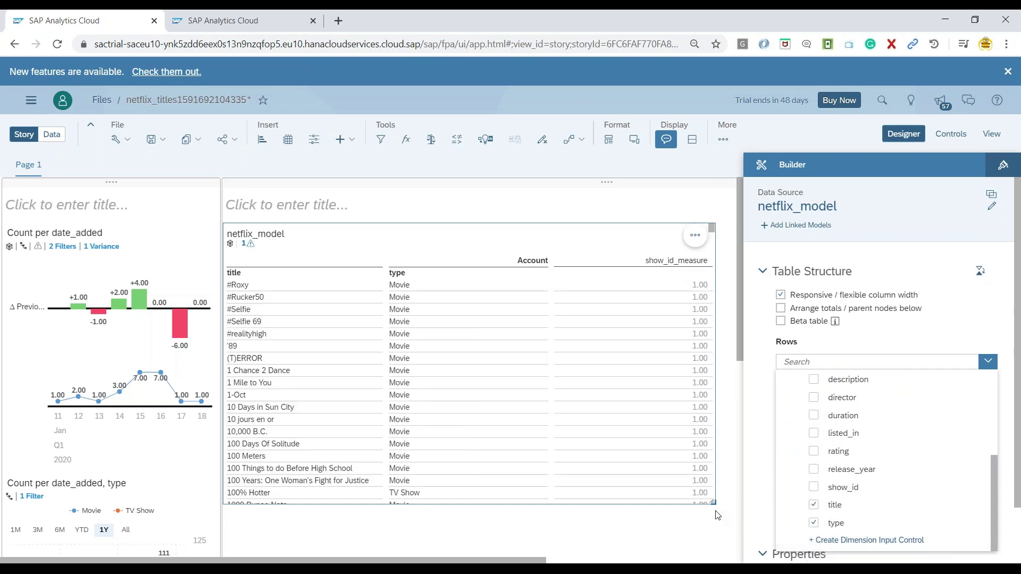
scroll(817, 470, up, 1)
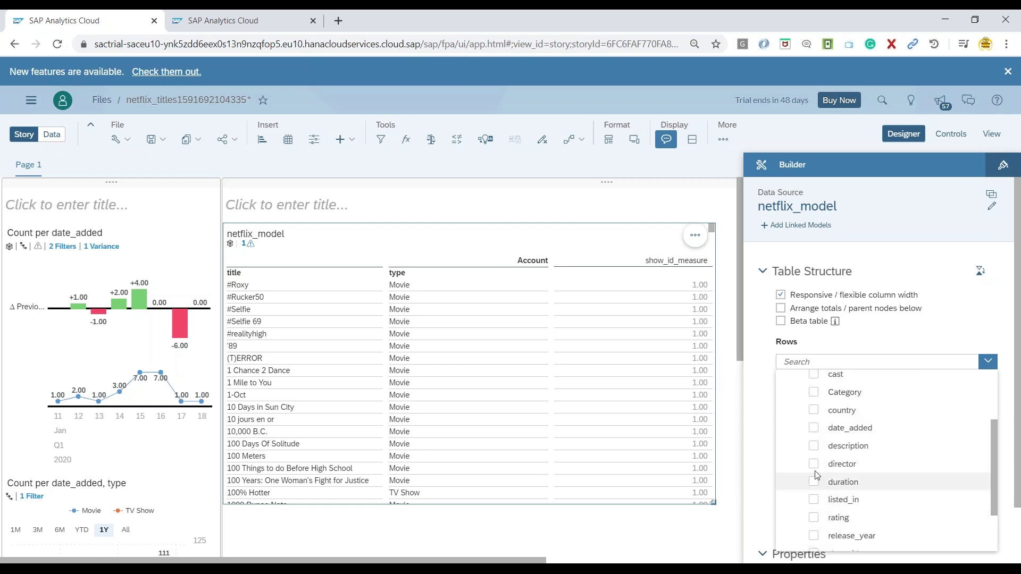
scroll(819, 452, up, 1)
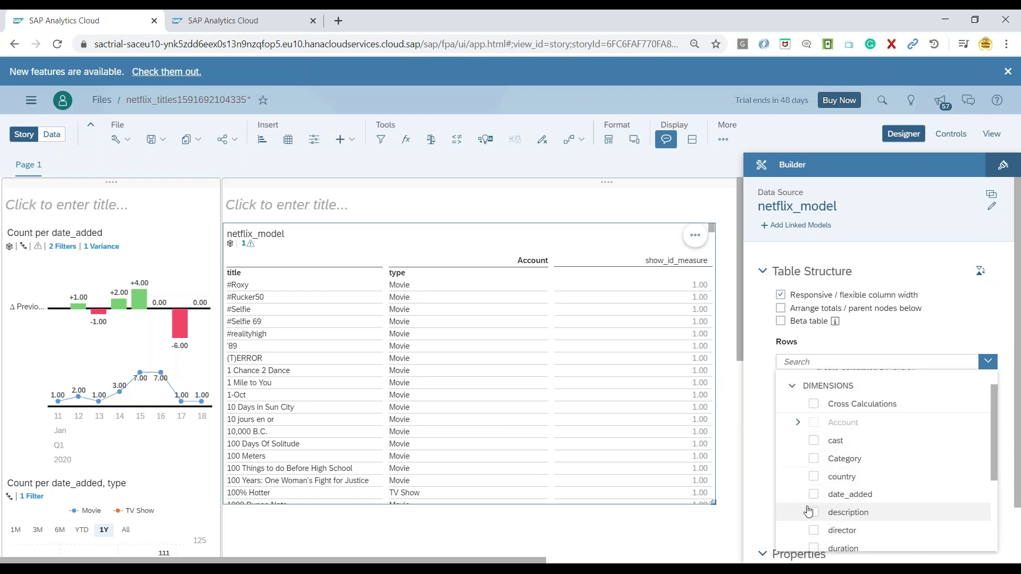
scroll(814, 508, down, 2)
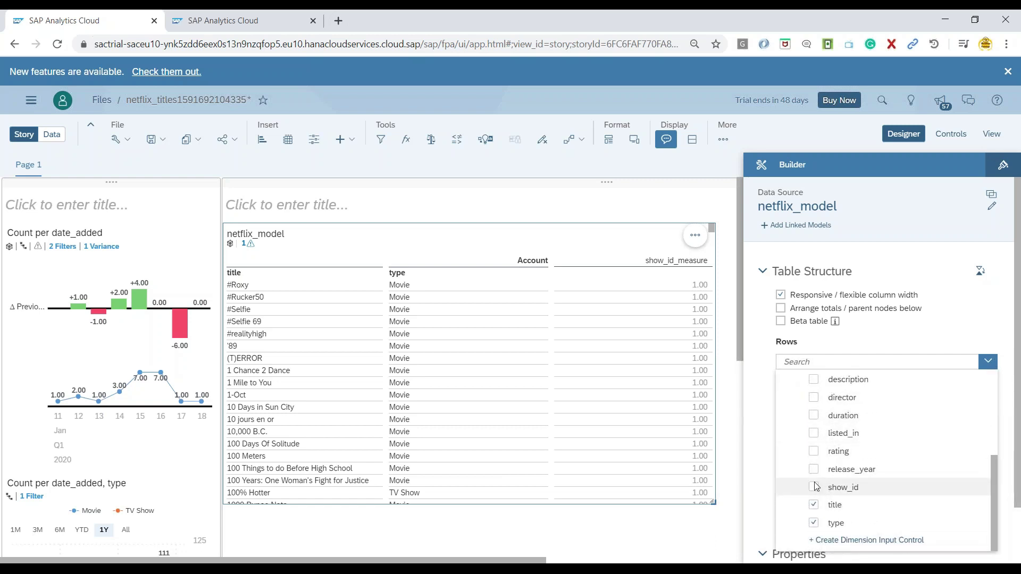
scroll(812, 484, up, 1)
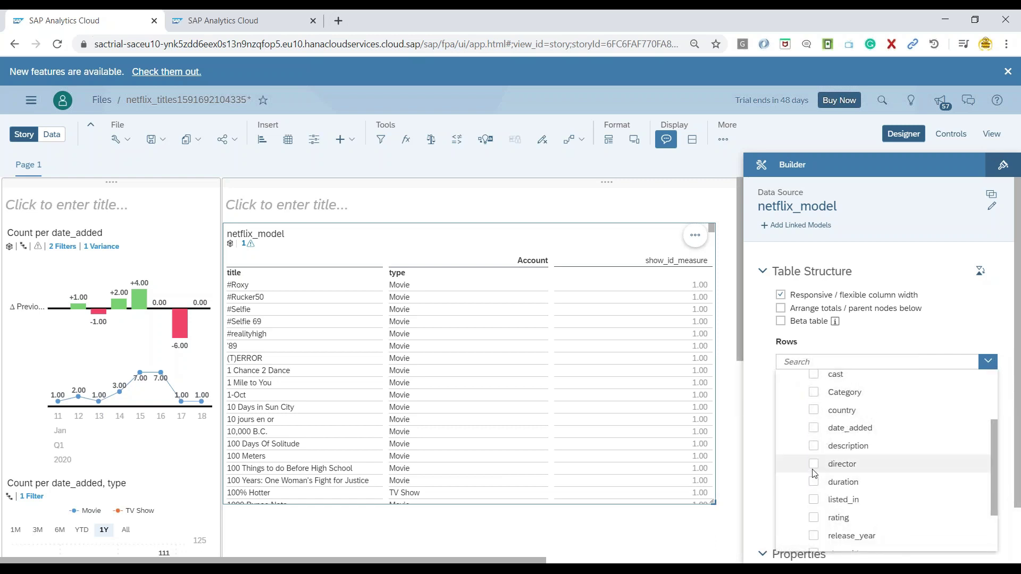
click(814, 447)
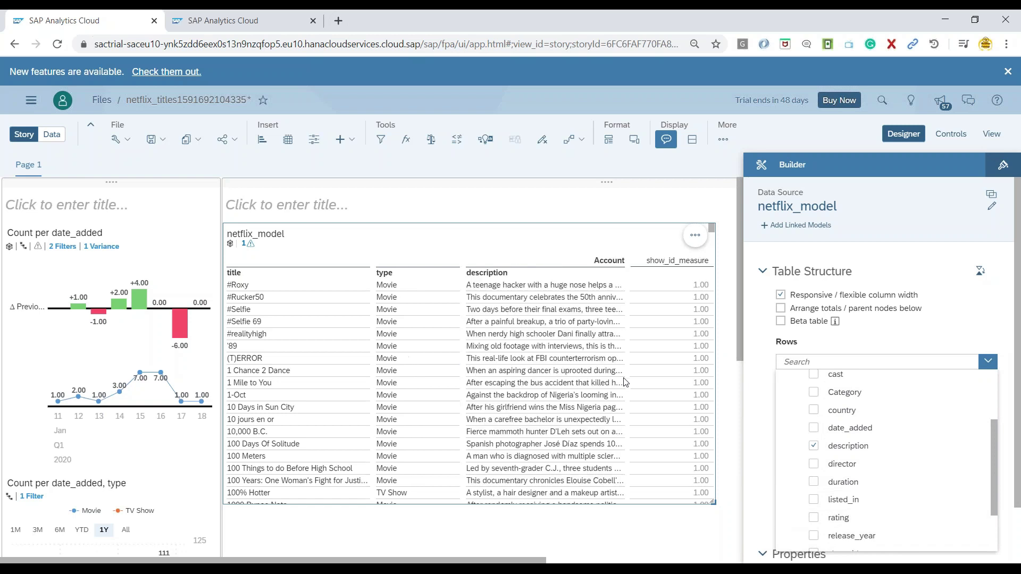
click(762, 461)
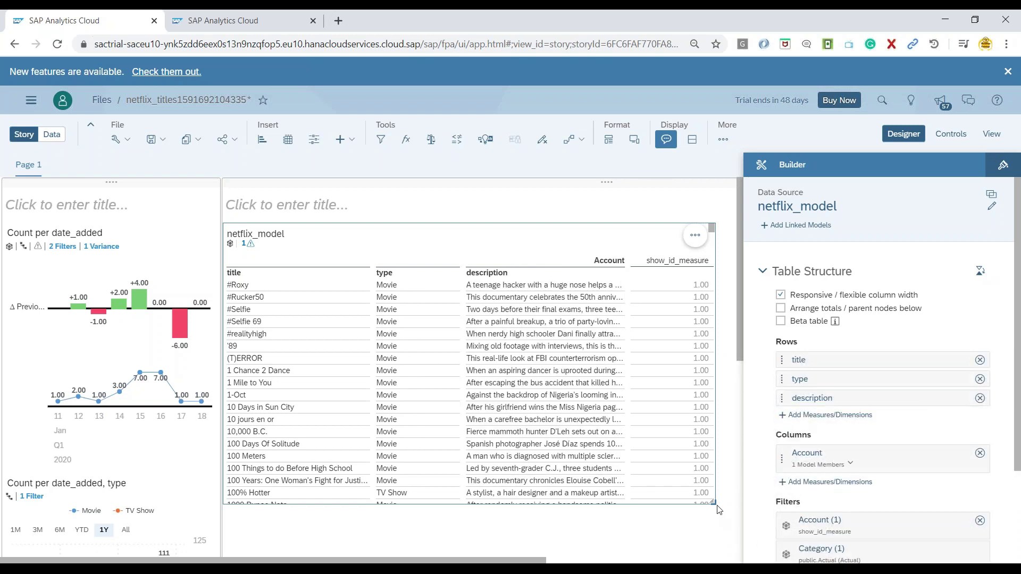
drag(713, 503, 782, 537)
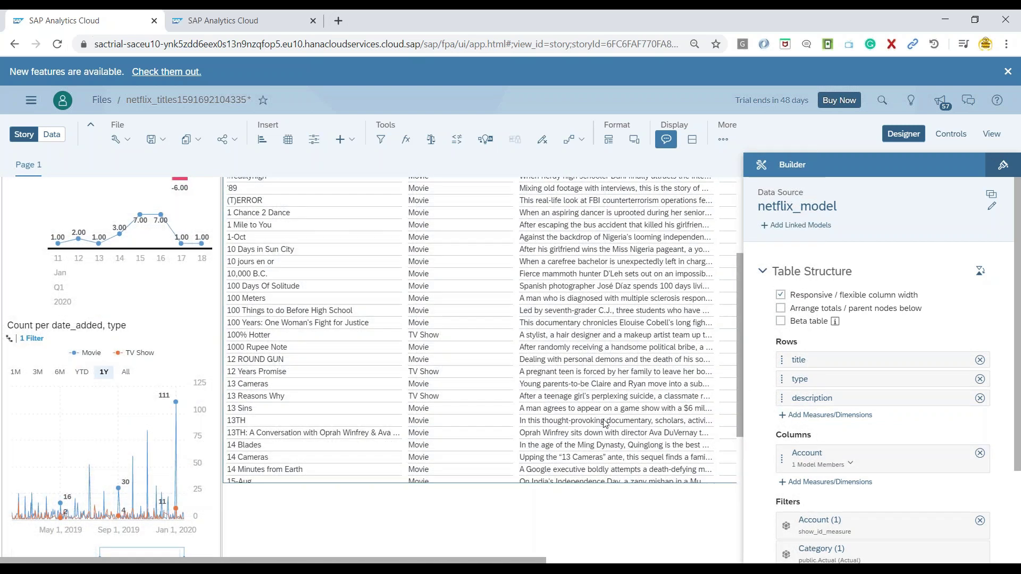
Review the story table, then switch to netflix_model to see its dimensions, including rating
scroll(601, 425, up, 2)
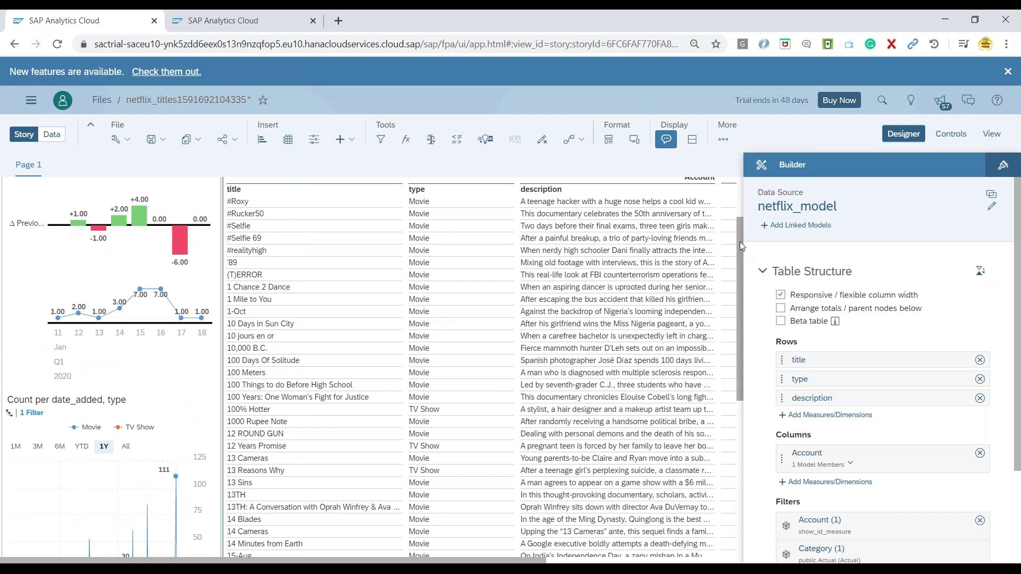
drag(739, 242, 743, 196)
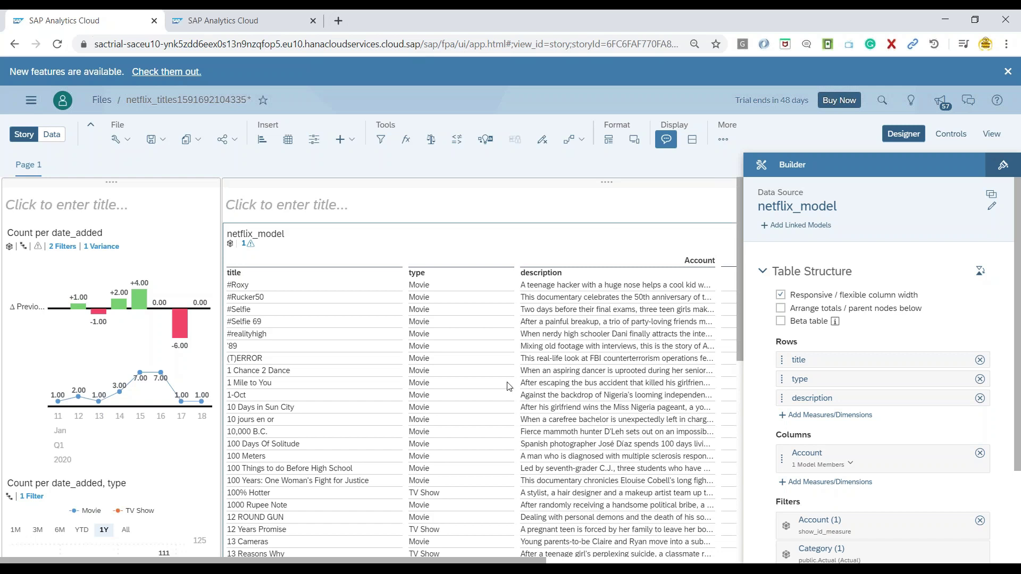
scroll(356, 392, down, 1)
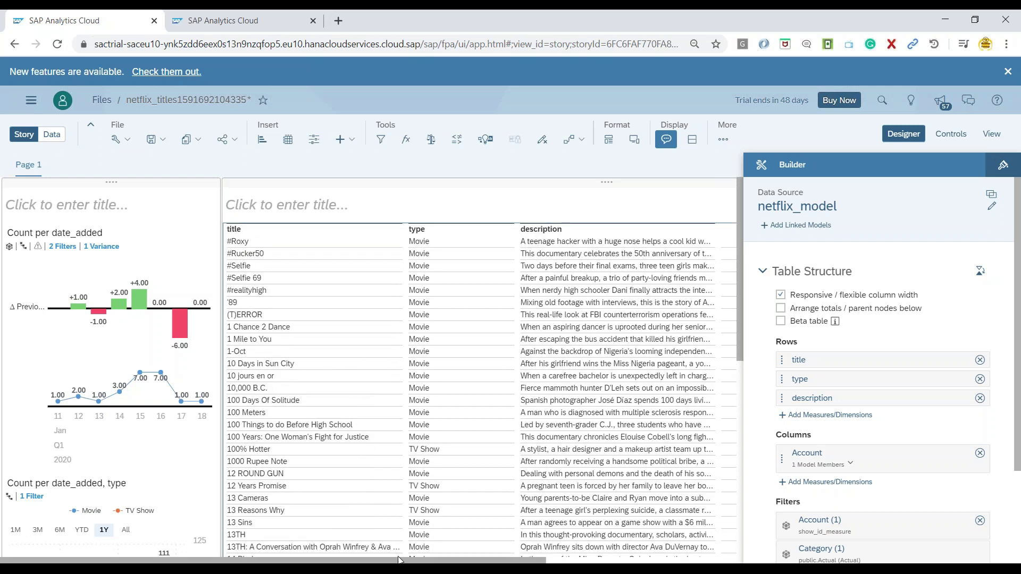
drag(403, 561, 526, 561)
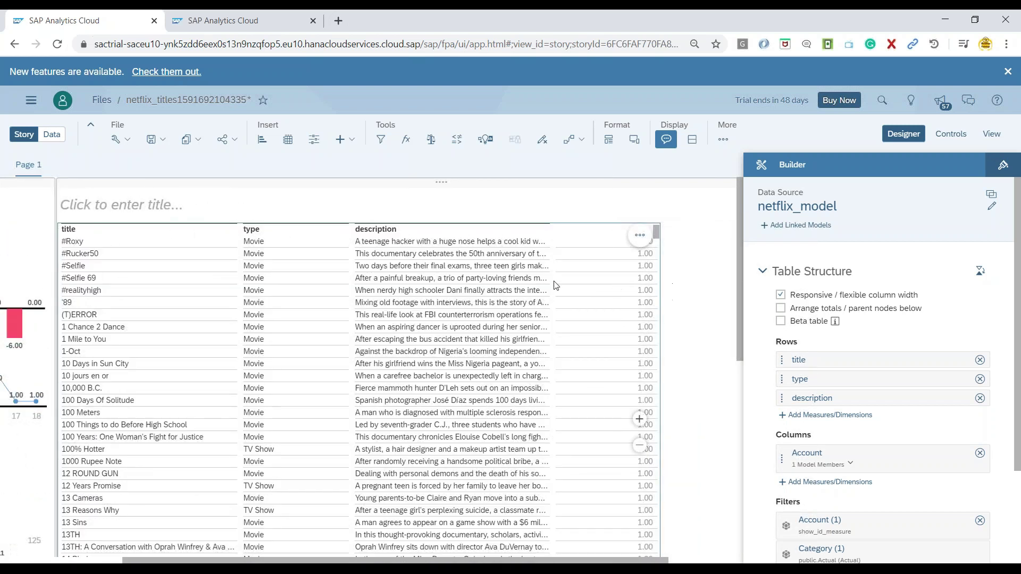
click(264, 30)
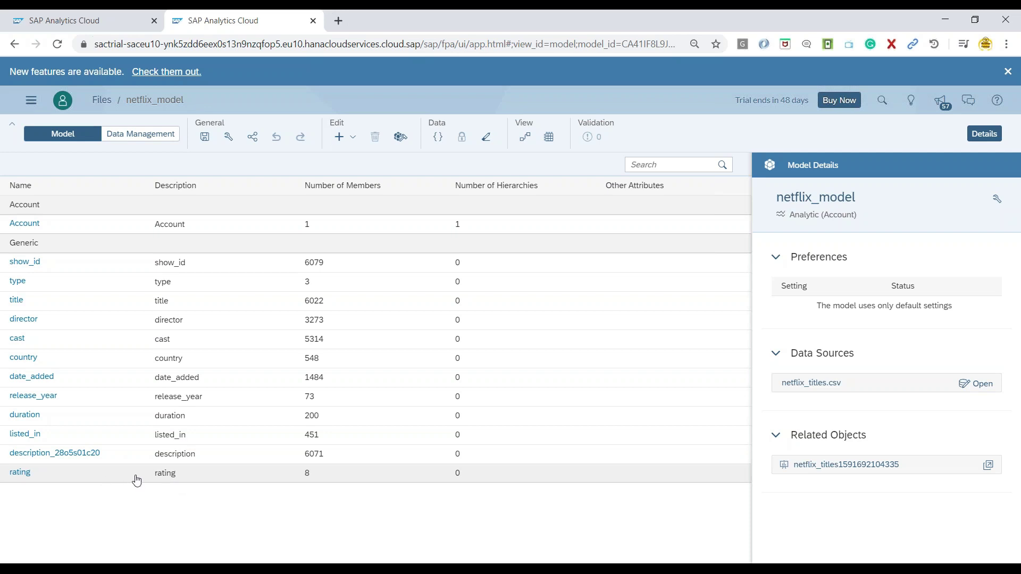
Rebuild netflix_model, acknowledging the dependent story impact, and accept the data sample
click(400, 139)
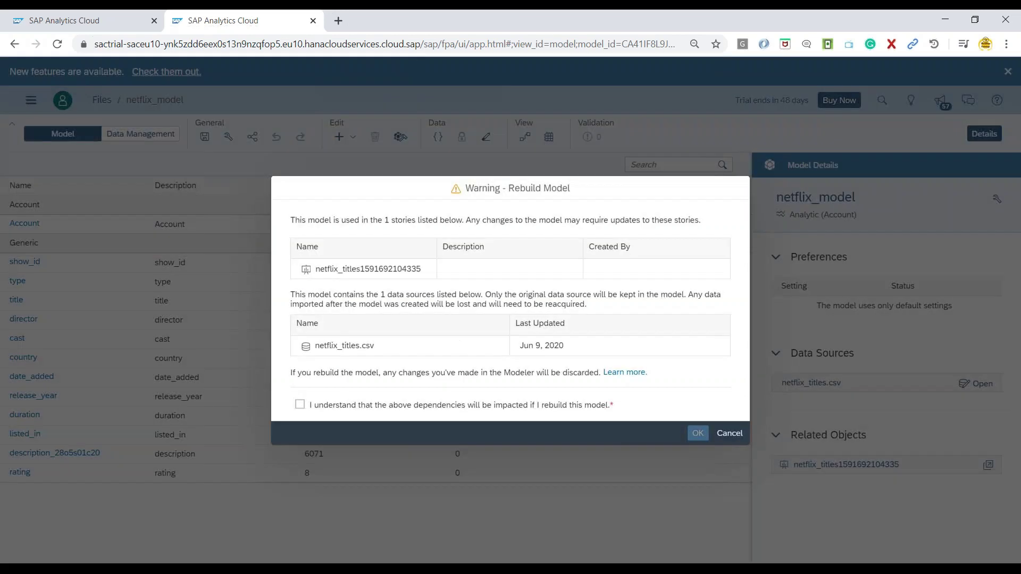
click(300, 405)
click(697, 433)
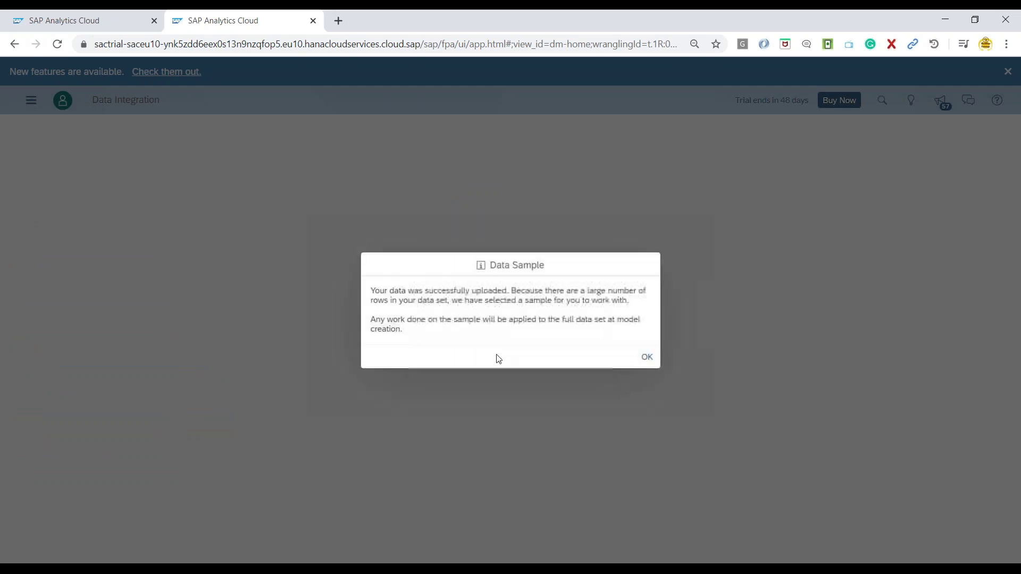
click(648, 358)
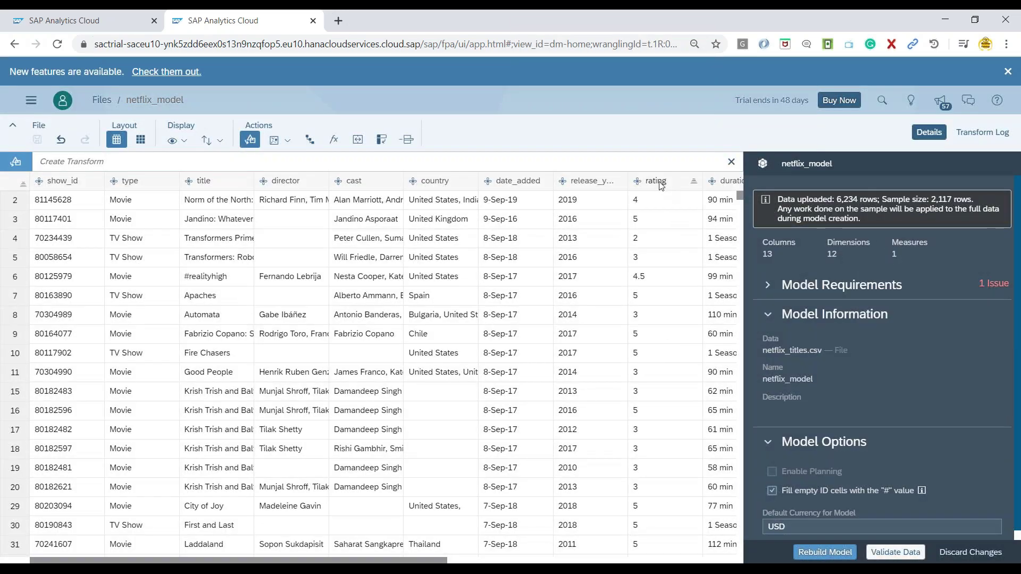
Change the rating column's type to Measure and start the model rebuild
click(658, 181)
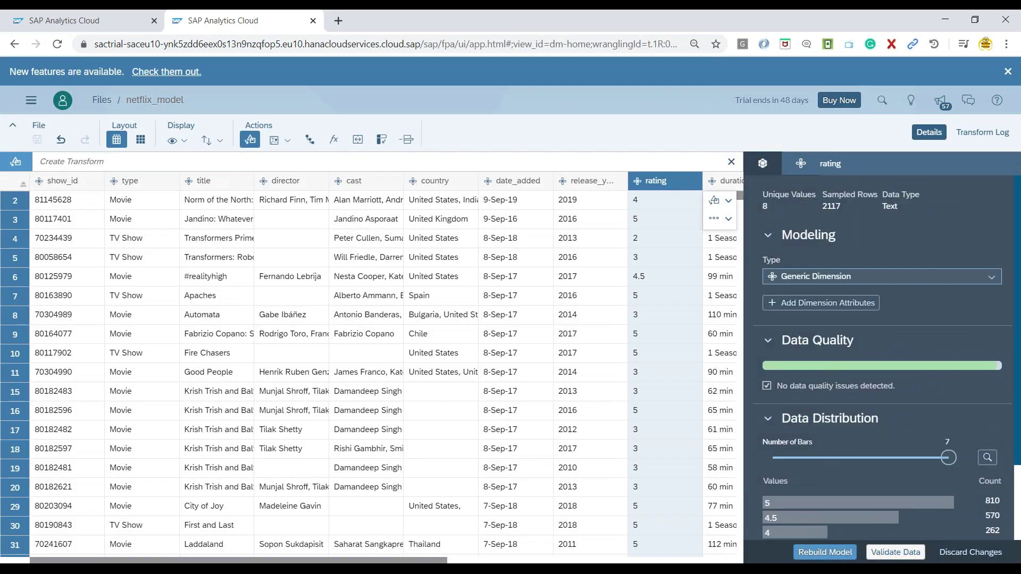
click(883, 276)
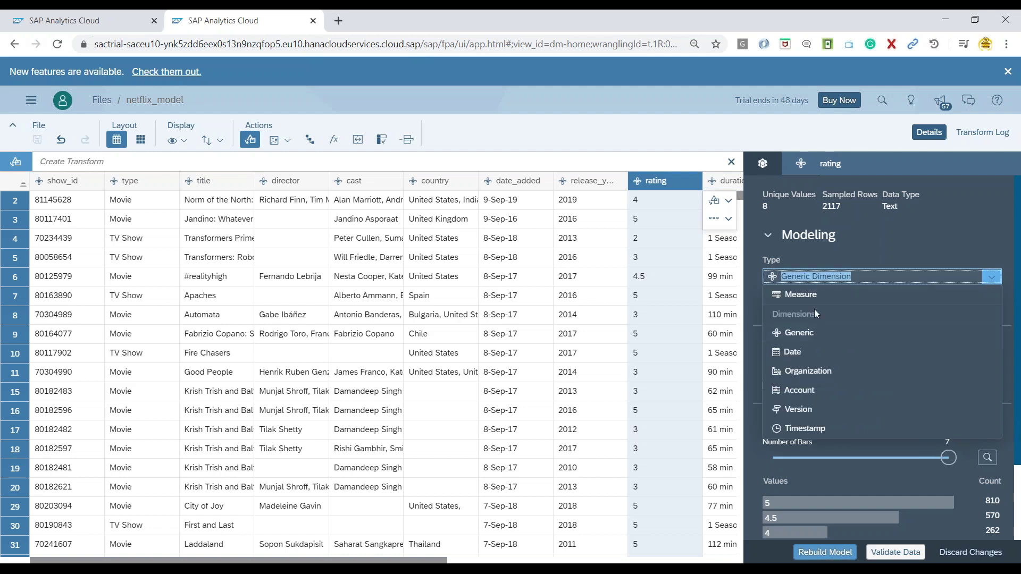
click(802, 295)
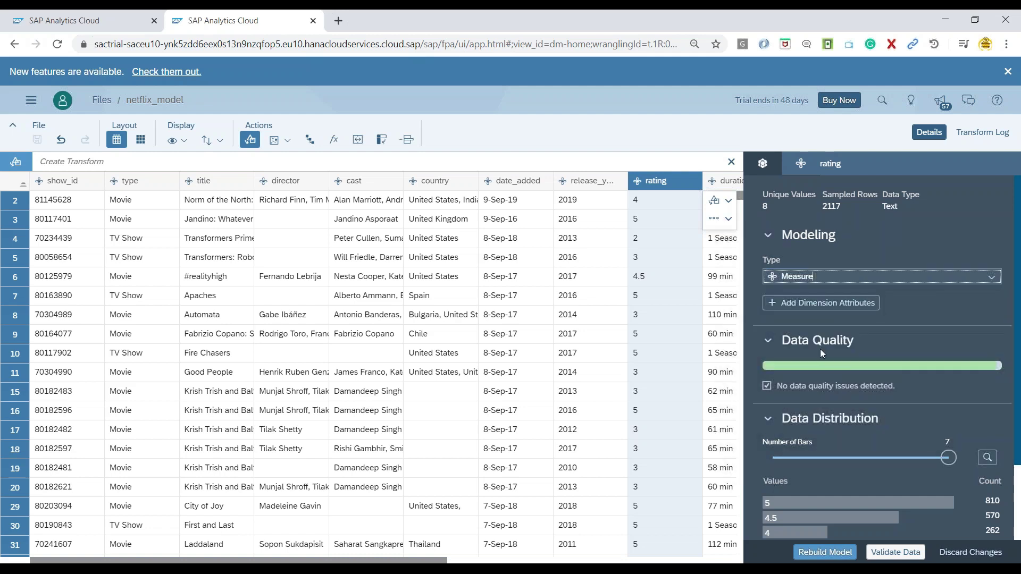
click(834, 556)
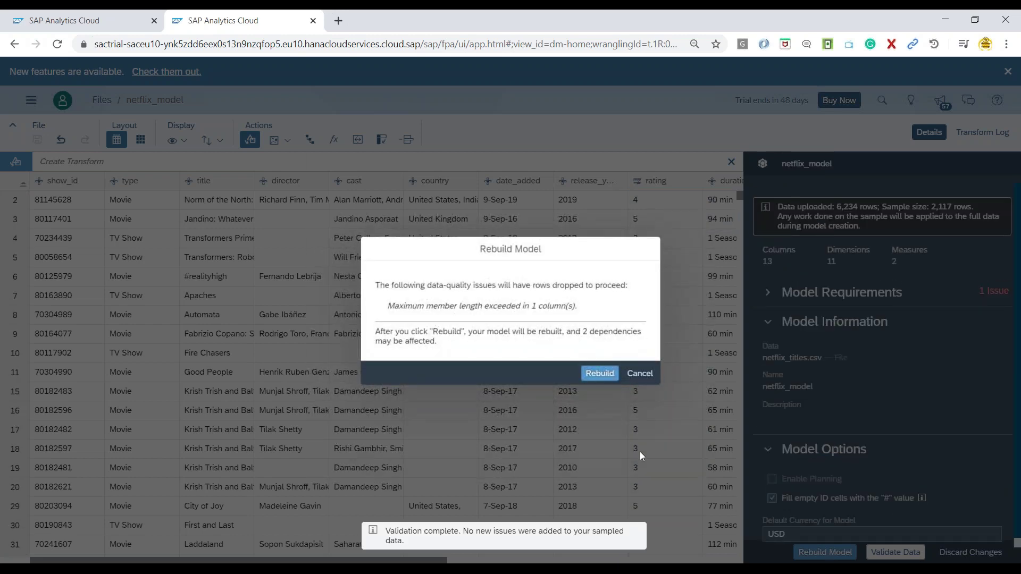
Confirm the rebuild despite dropped rows and return to the Netflix titles story
click(600, 374)
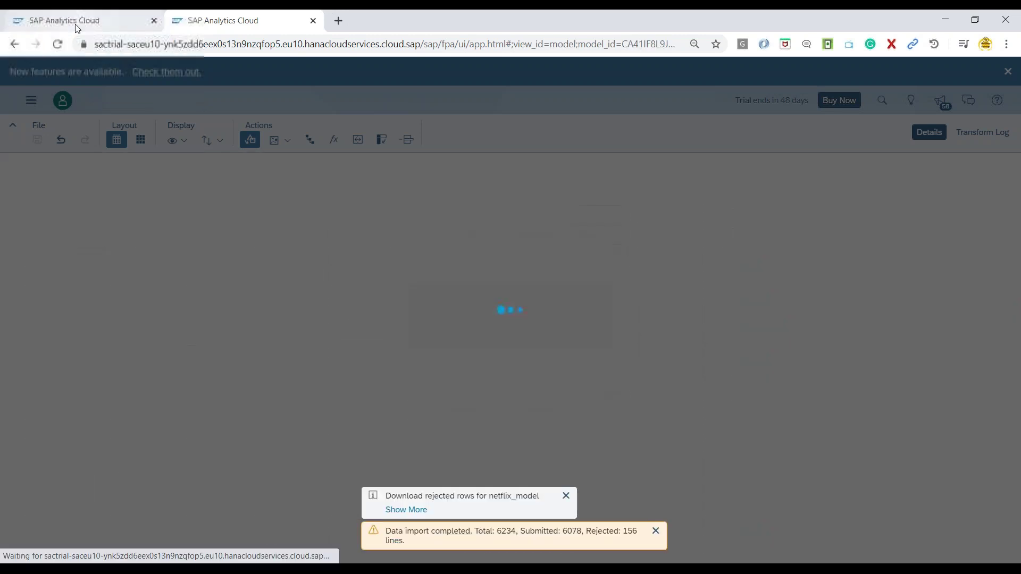
click(77, 23)
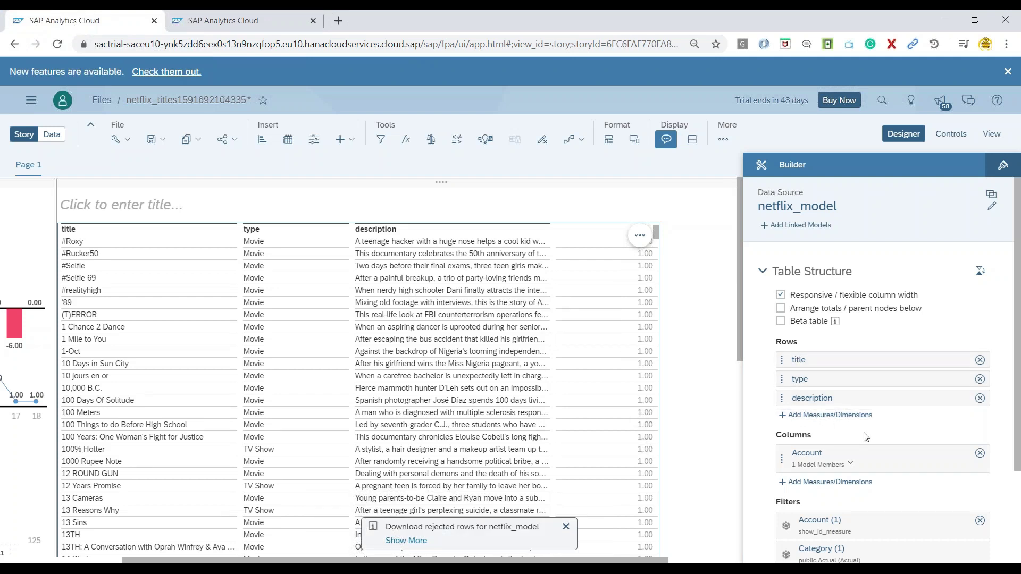
scroll(819, 414, down, 3)
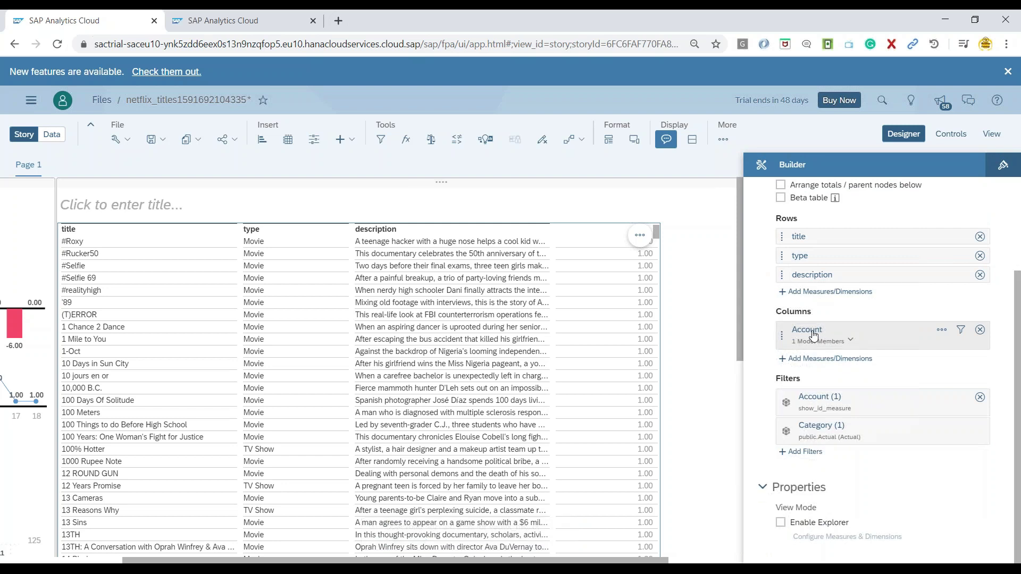
click(961, 330)
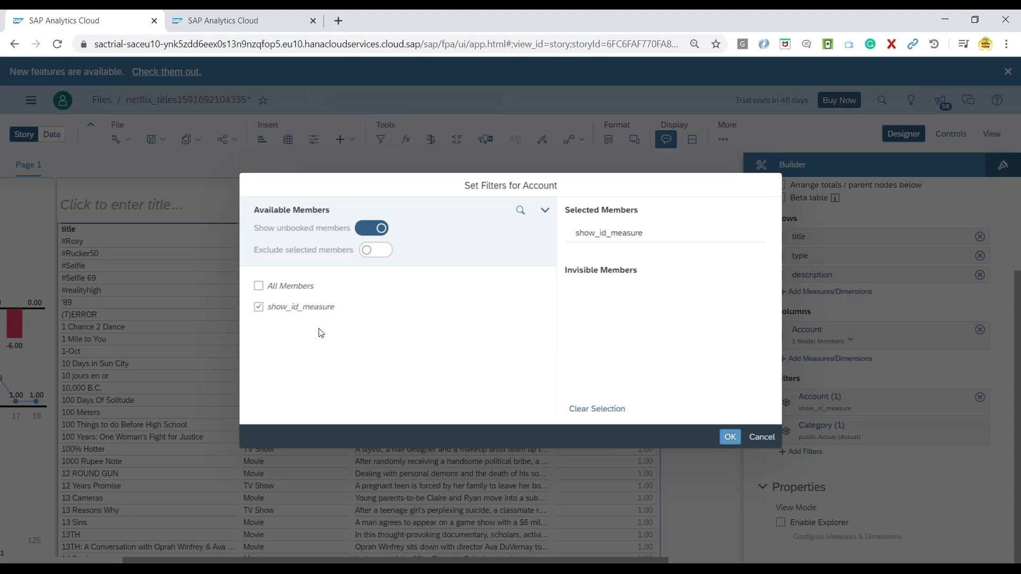
click(762, 438)
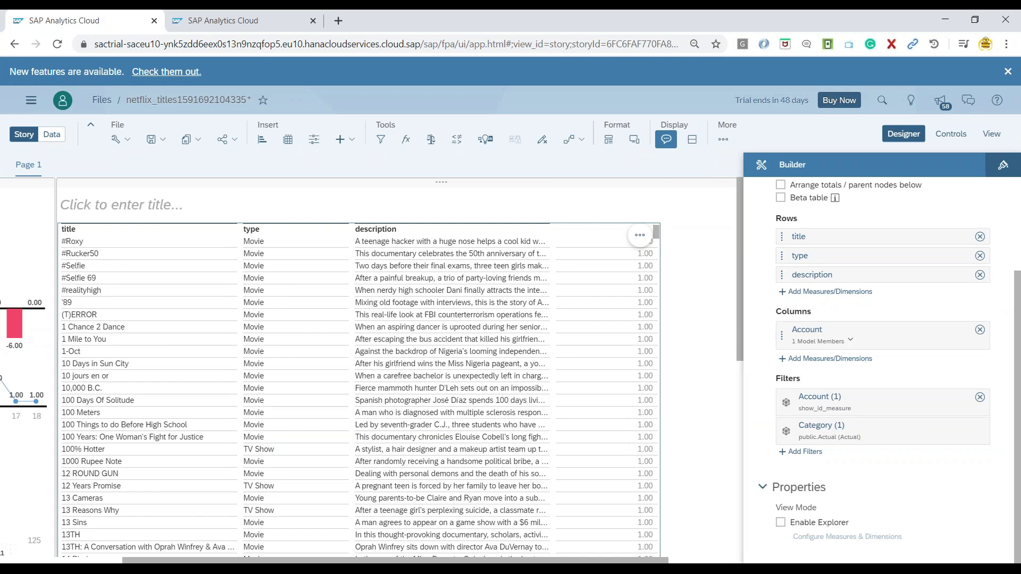
click(724, 139)
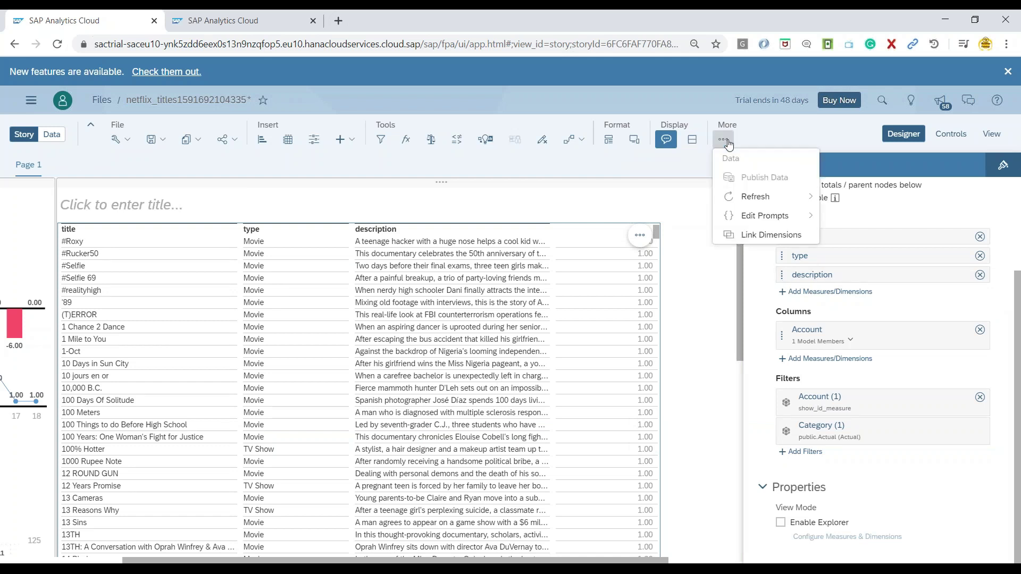
mouse_move(764, 203)
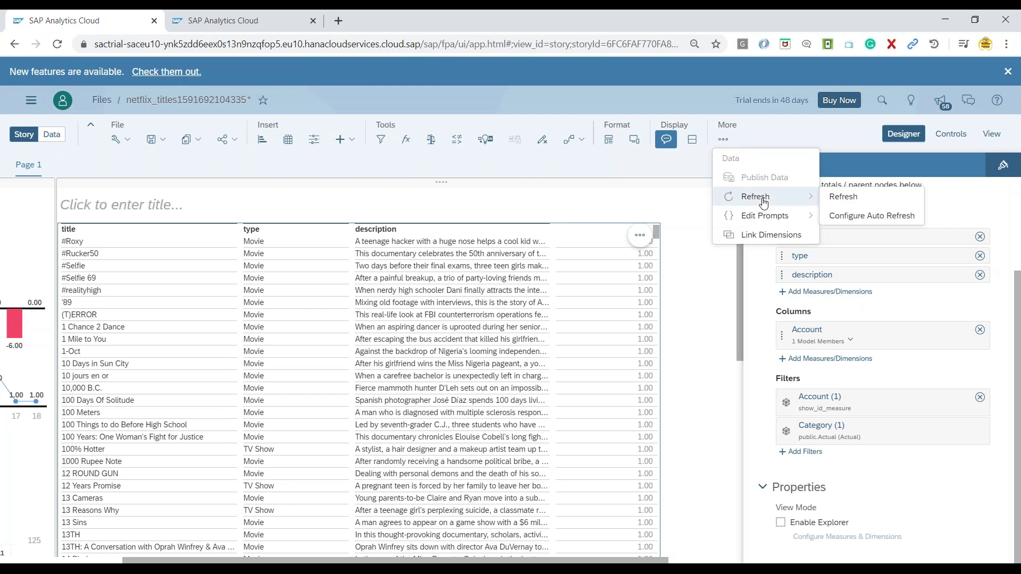
click(848, 204)
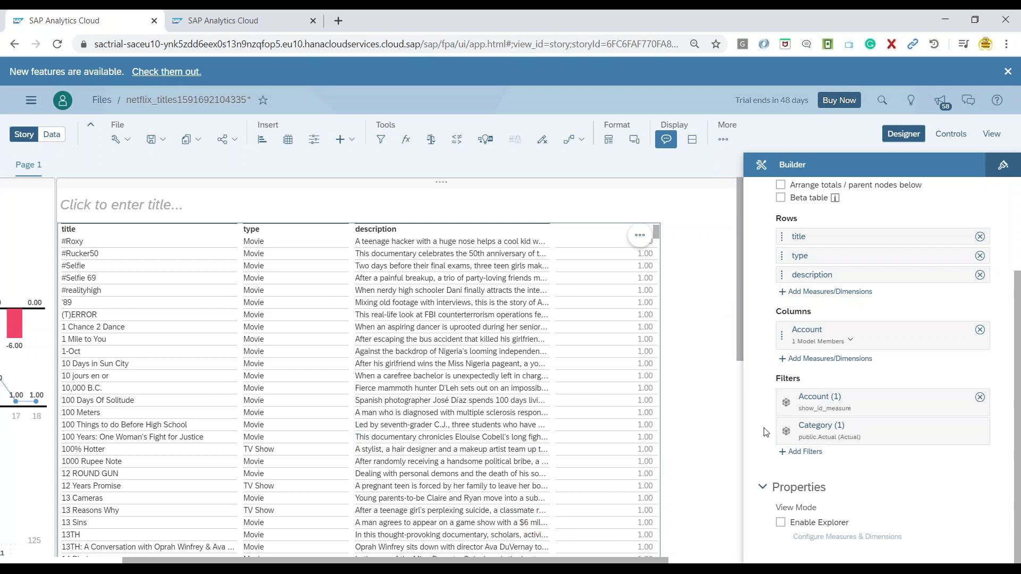
Filter the Account columns to rating only, removing show_id_measure
click(959, 331)
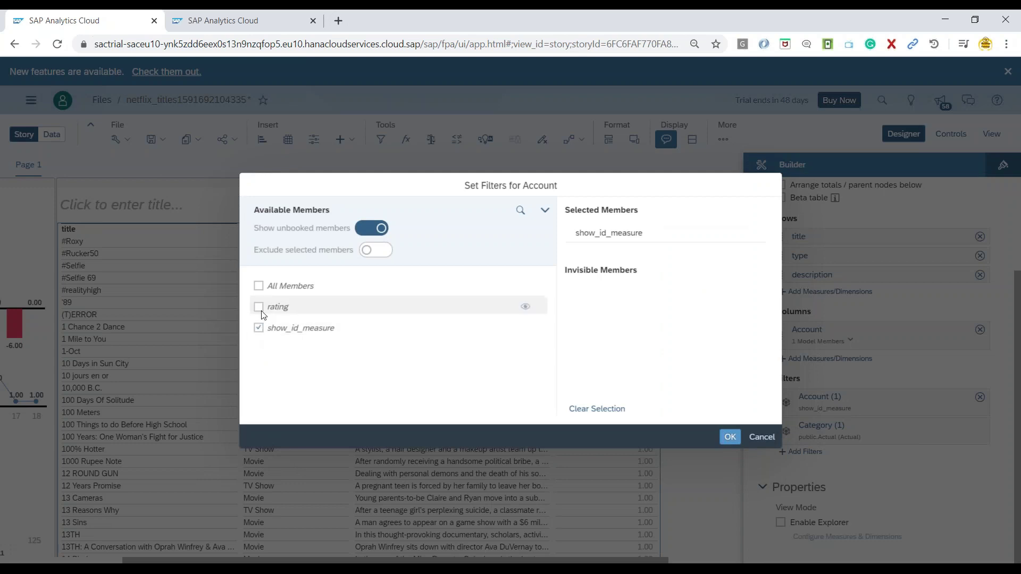
click(259, 307)
click(260, 329)
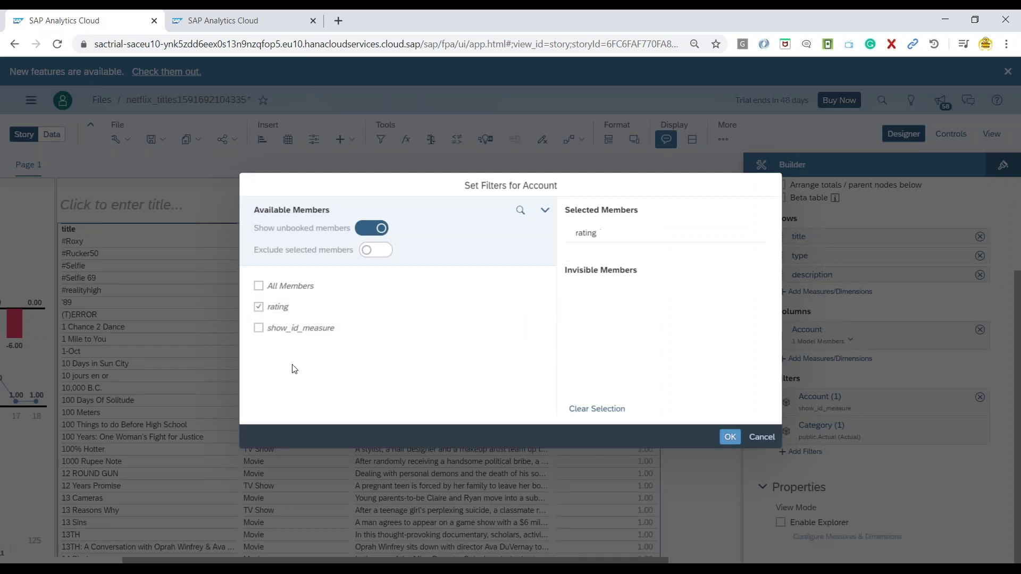
click(729, 438)
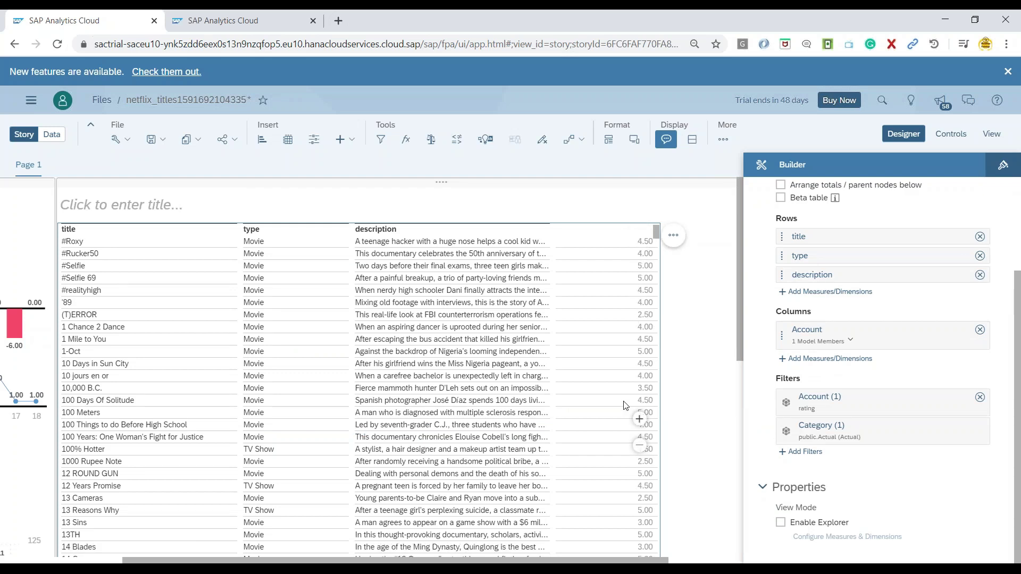
scroll(625, 405, down, 5)
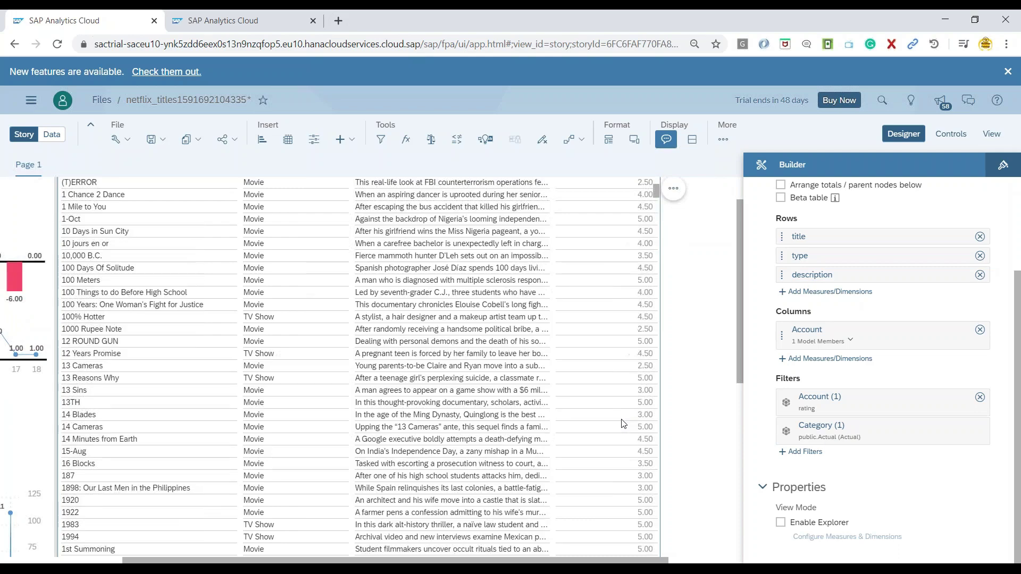